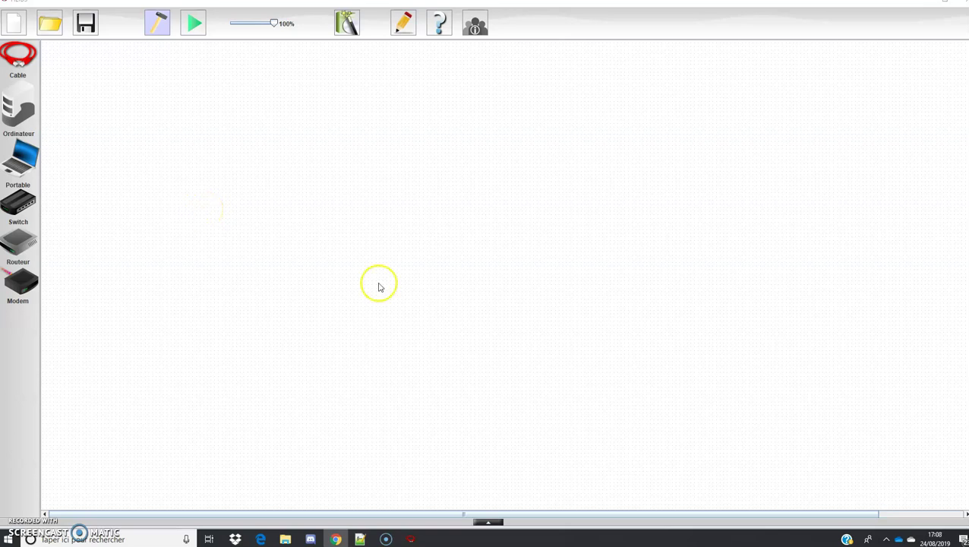
Place two laptops side by side on the workspace and connect them with a cable.
click(19, 163)
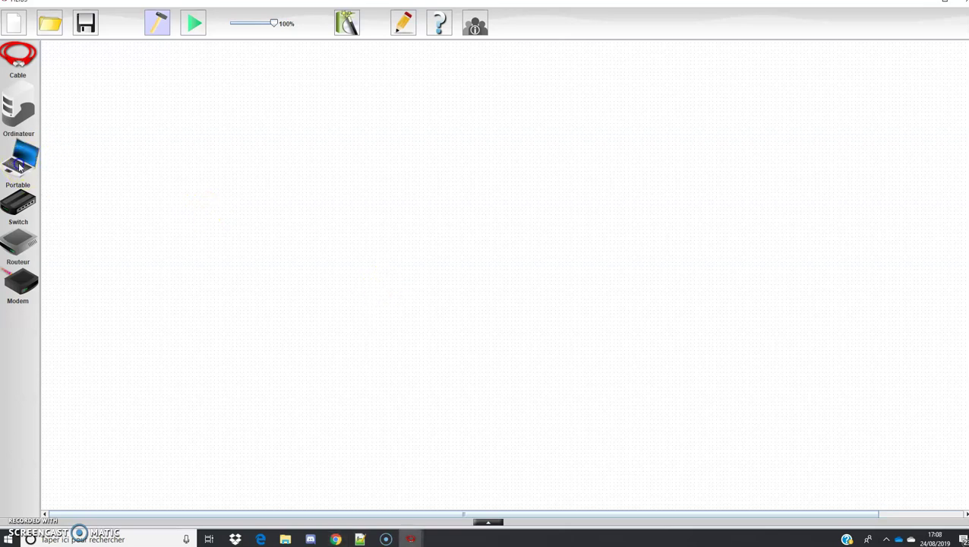
drag(20, 166, 492, 164)
click(18, 54)
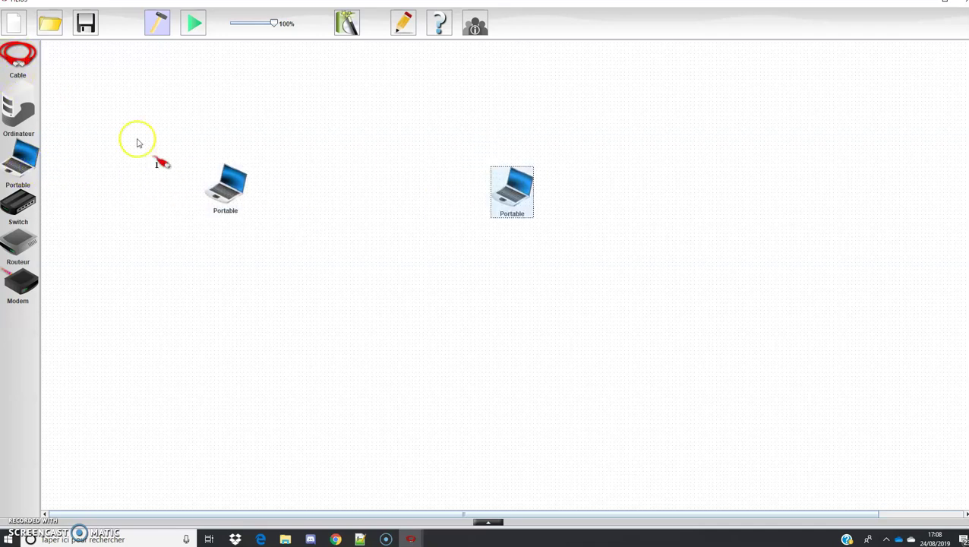
click(227, 188)
click(509, 192)
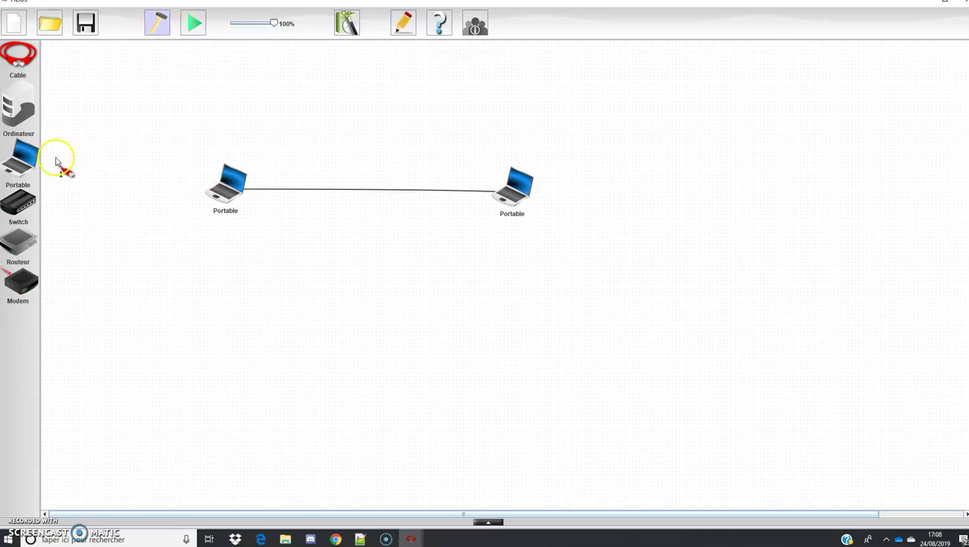
click(229, 191)
click(552, 239)
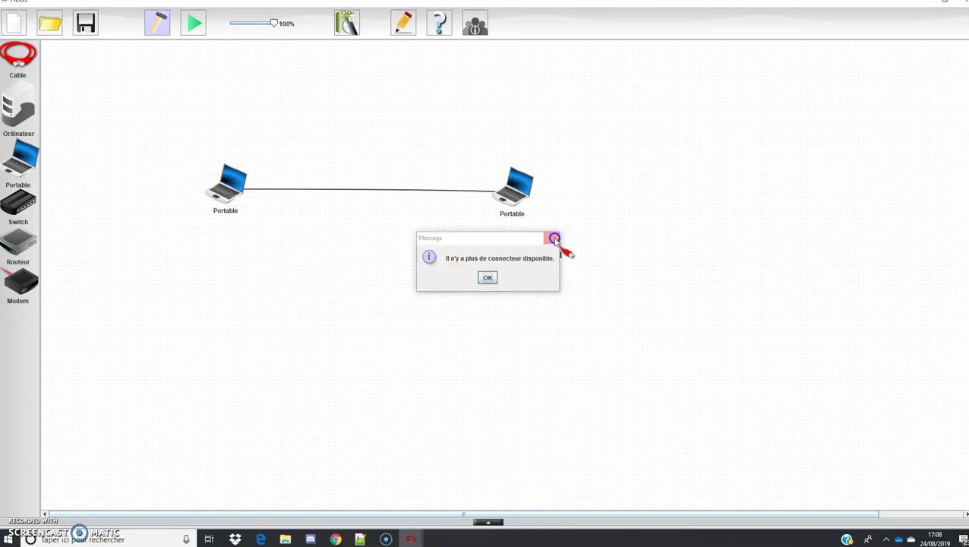
Open the first laptop's configuration and rename it Portable 10.
click(226, 199)
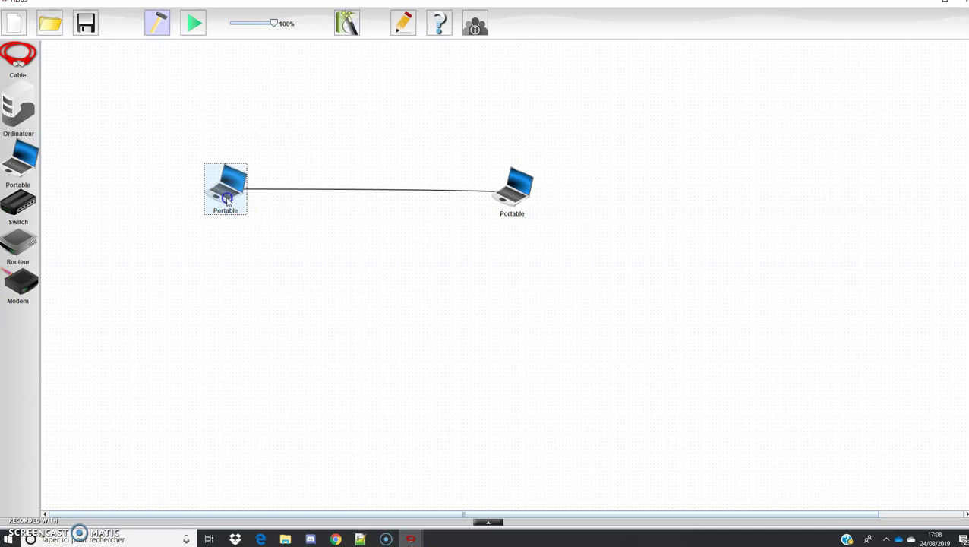
double_click(227, 199)
click(123, 419)
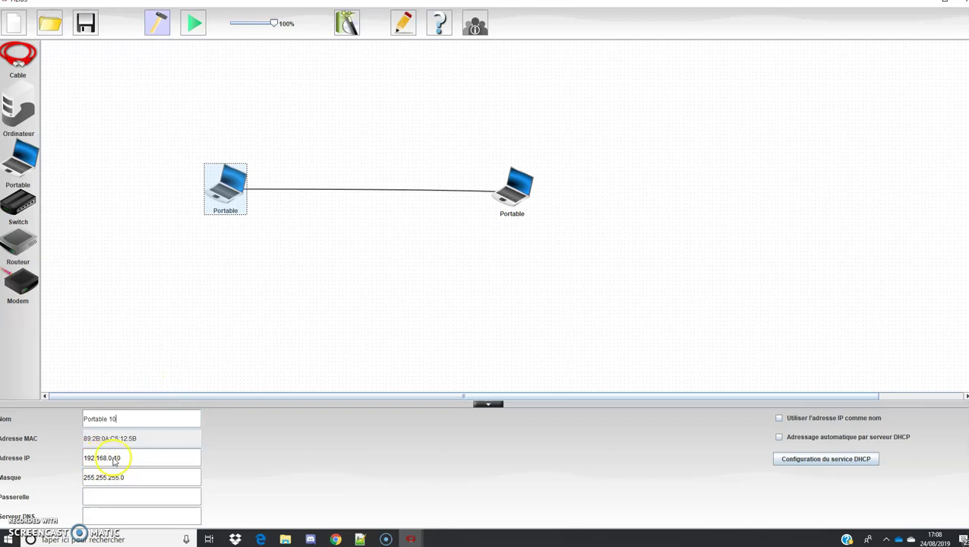
key(Return)
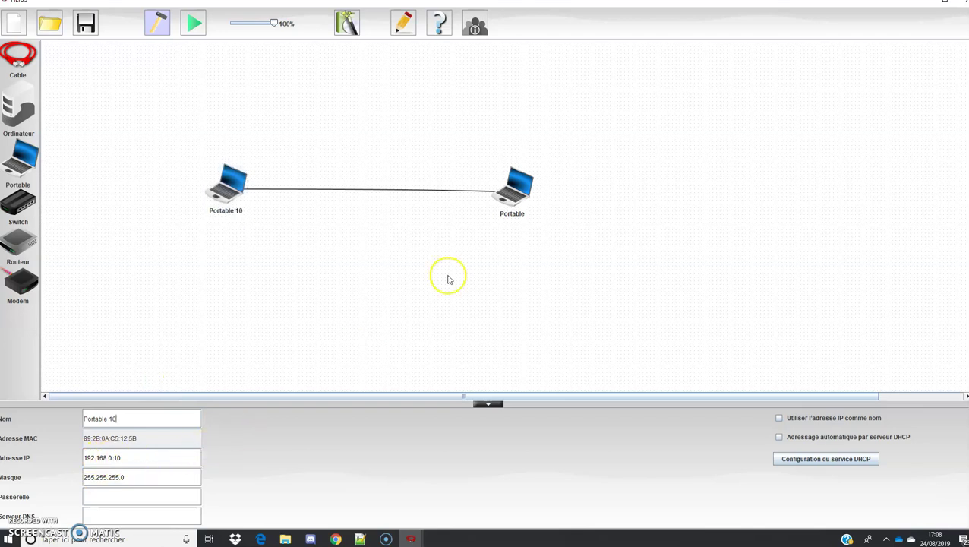
Set the second laptop's IP address to 192.168.0.11 and rename it Portable 11.
click(515, 213)
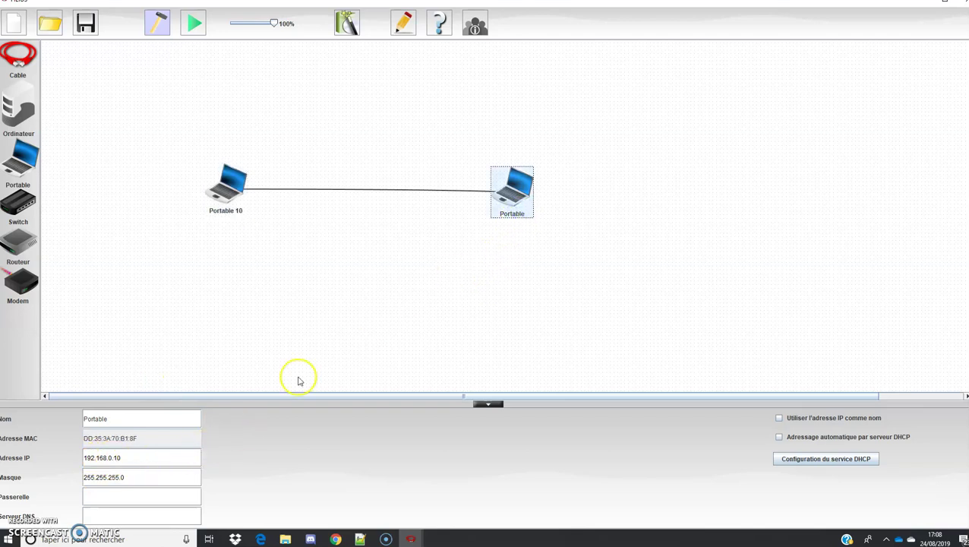
click(134, 457)
click(131, 458)
click(129, 419)
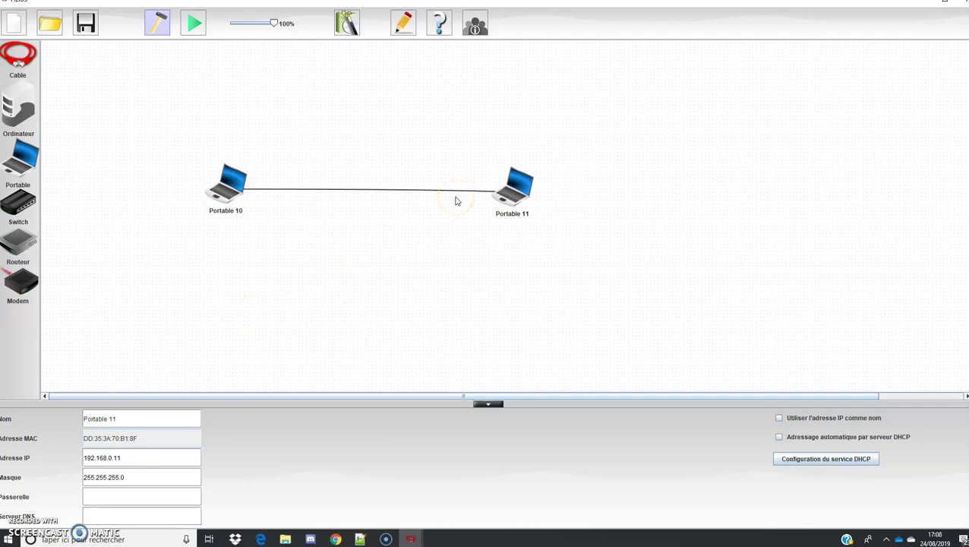
Switch to simulation mode and install the Ligne de commande software on Portable 10.
click(195, 24)
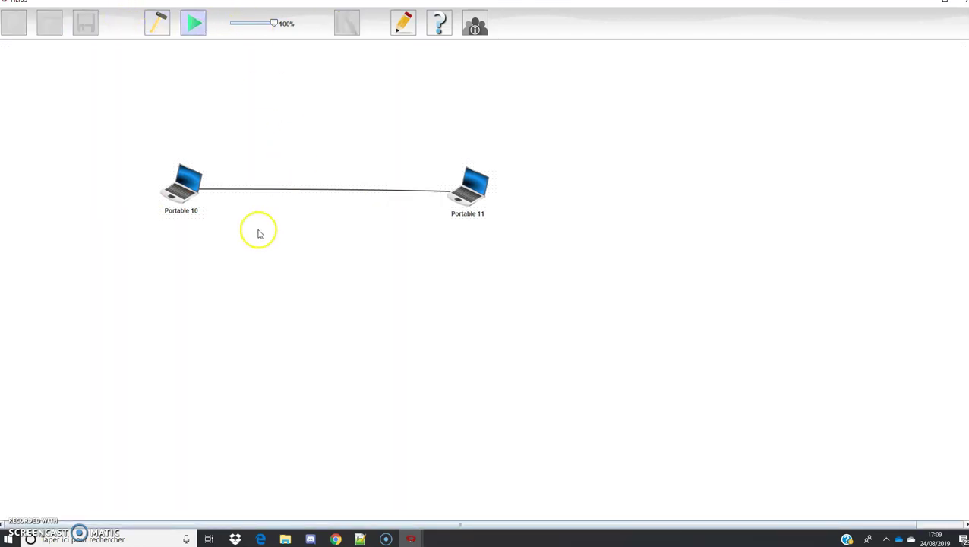
double_click(189, 198)
click(39, 45)
drag(61, 7, 218, 239)
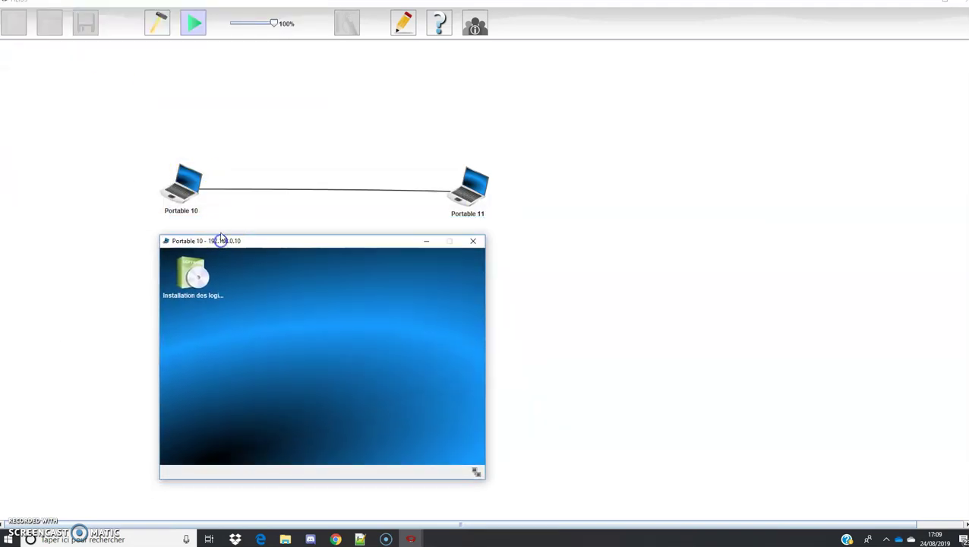
click(207, 285)
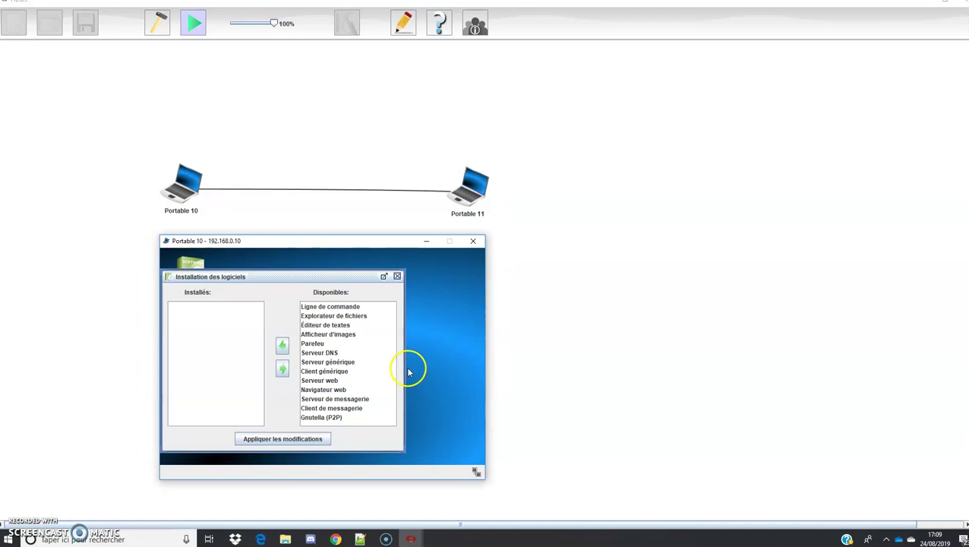
click(326, 307)
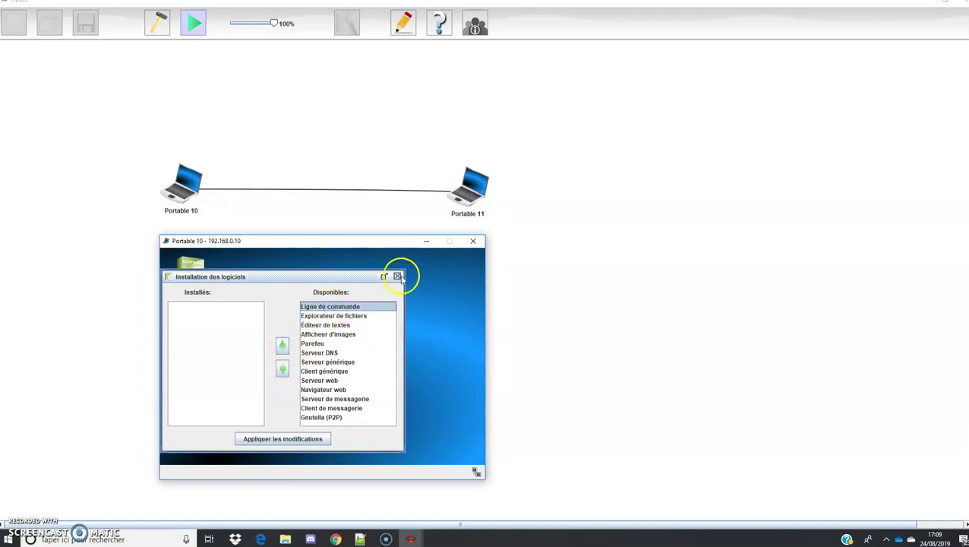
click(287, 344)
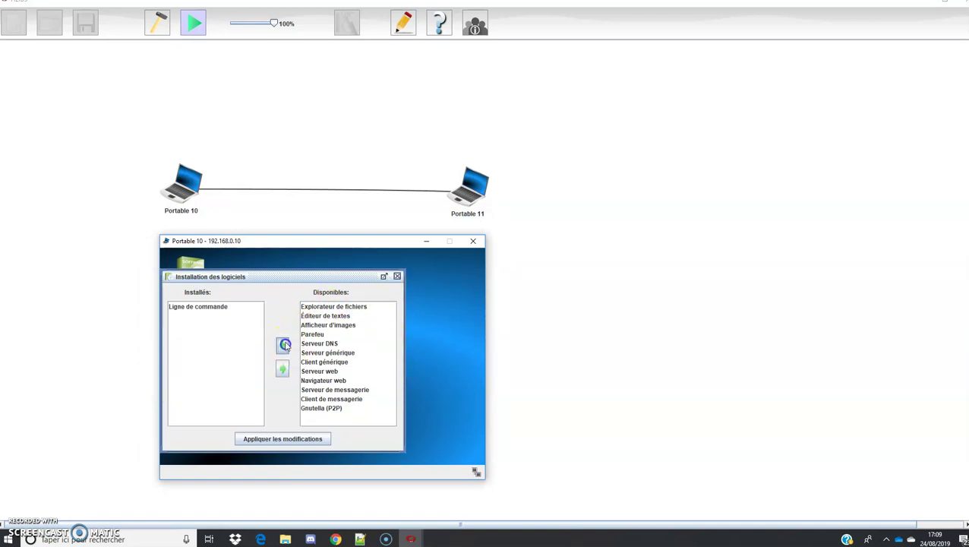
click(287, 440)
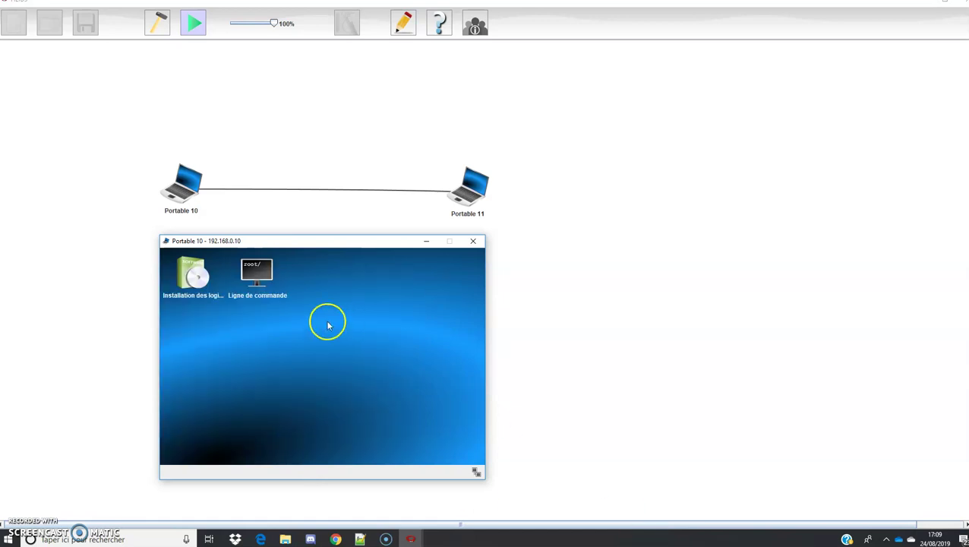
From Portable 10's command line, run ipconfig and ping 192.168.0.11, closing its desktop when finished.
click(256, 271)
text(ipcon)
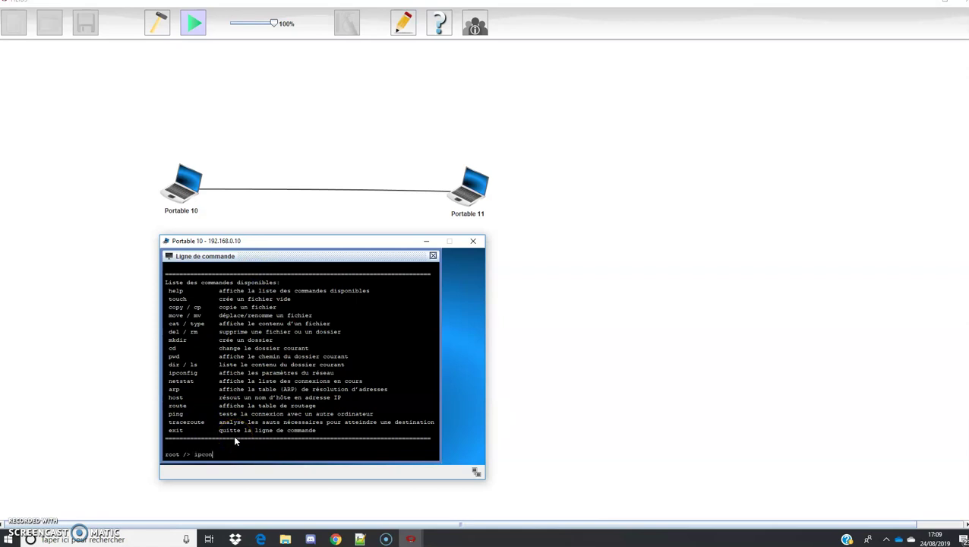
text(fig)
key(Return)
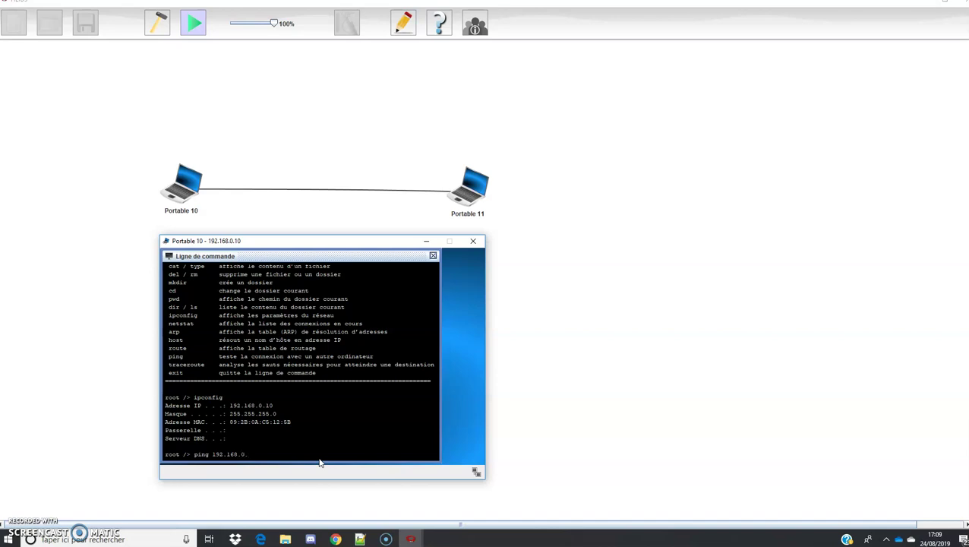
key(Return)
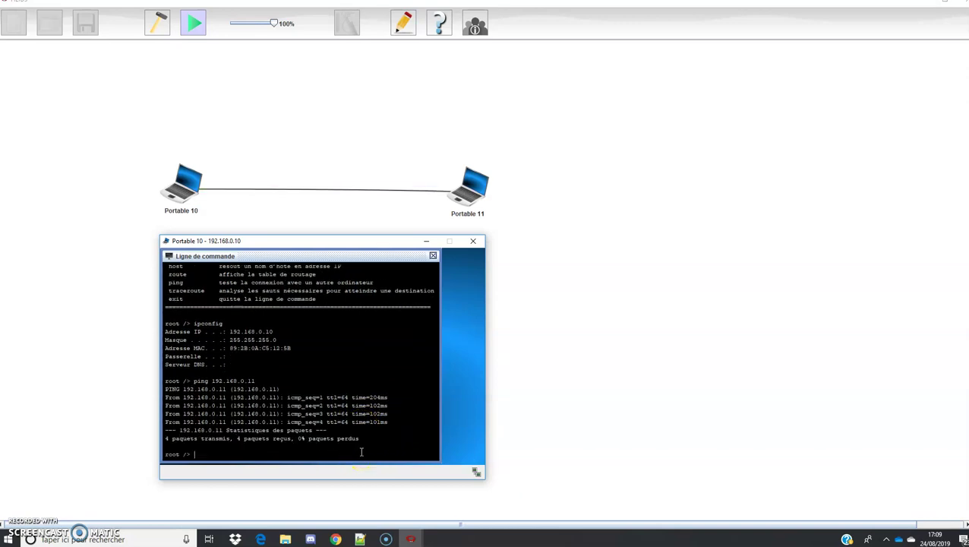
click(475, 245)
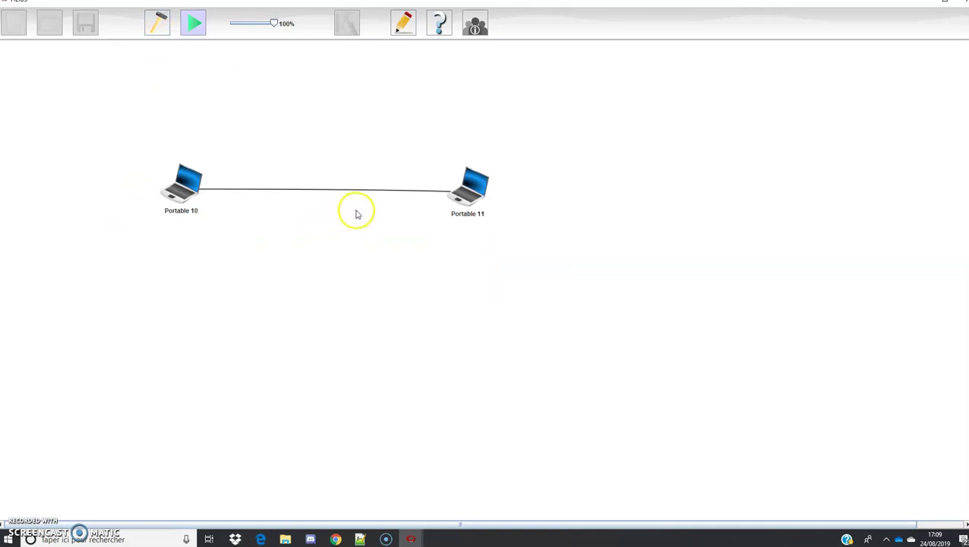
Return to design mode and delete the cable between Portable 10 and Portable 11.
click(155, 24)
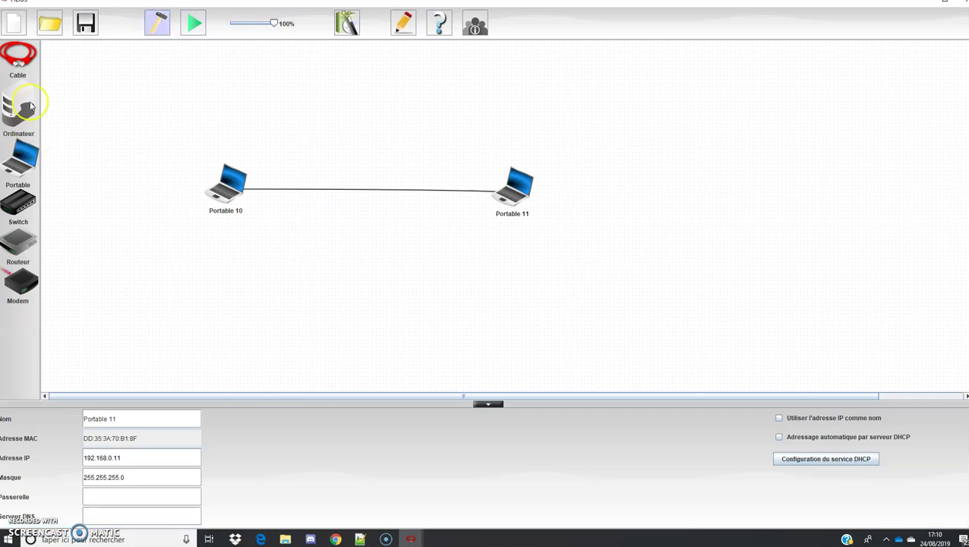
right_click(359, 194)
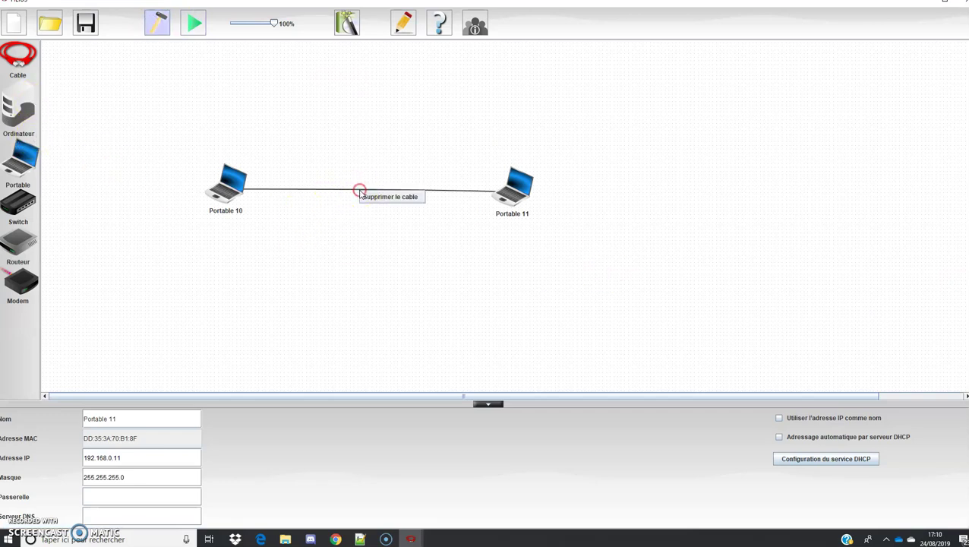
click(384, 202)
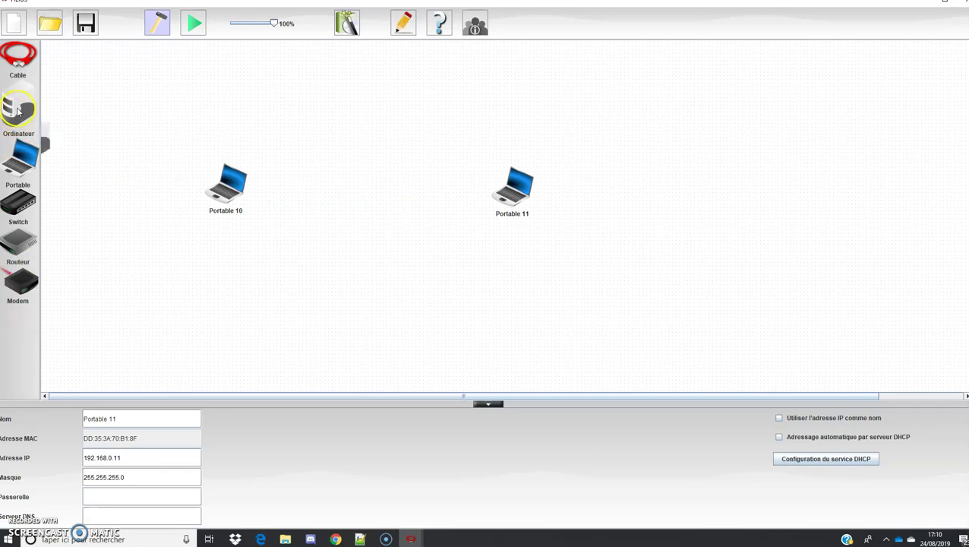
Add a desktop computer above the laptops, named serveur 12 with IP address 192.168.0.12.
drag(18, 110, 295, 54)
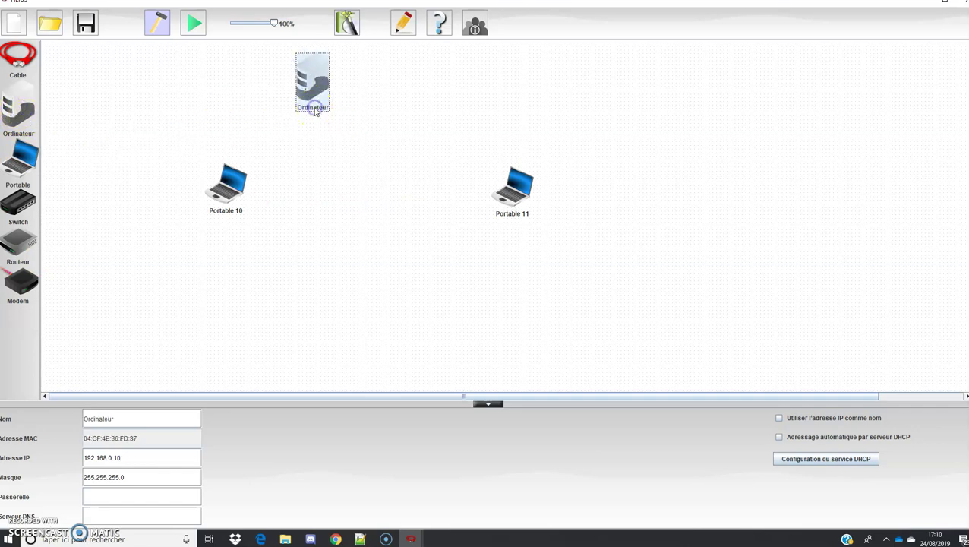
click(129, 416)
click(135, 460)
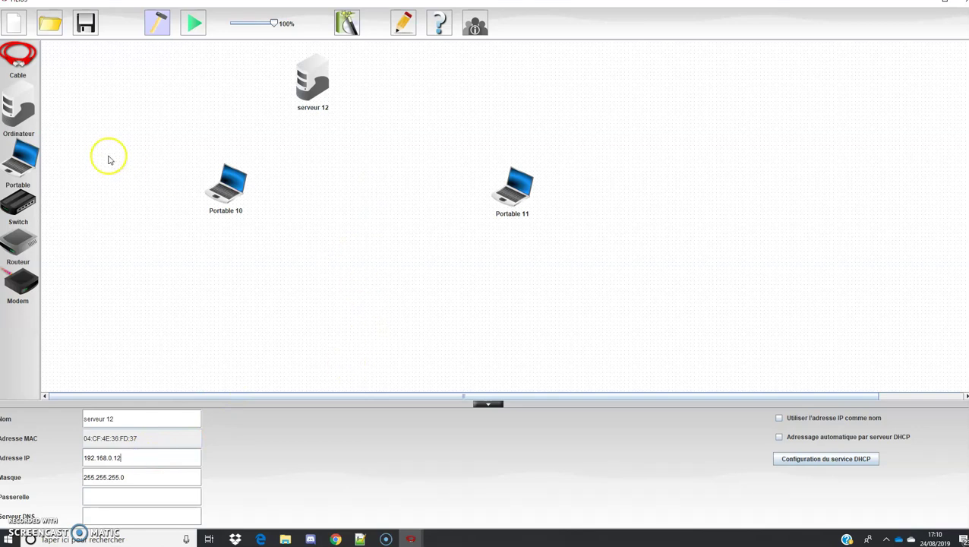
Place a switch between the machines and cable Portable 10, Portable 11 and serveur 12 to it.
drag(18, 202, 369, 128)
click(17, 60)
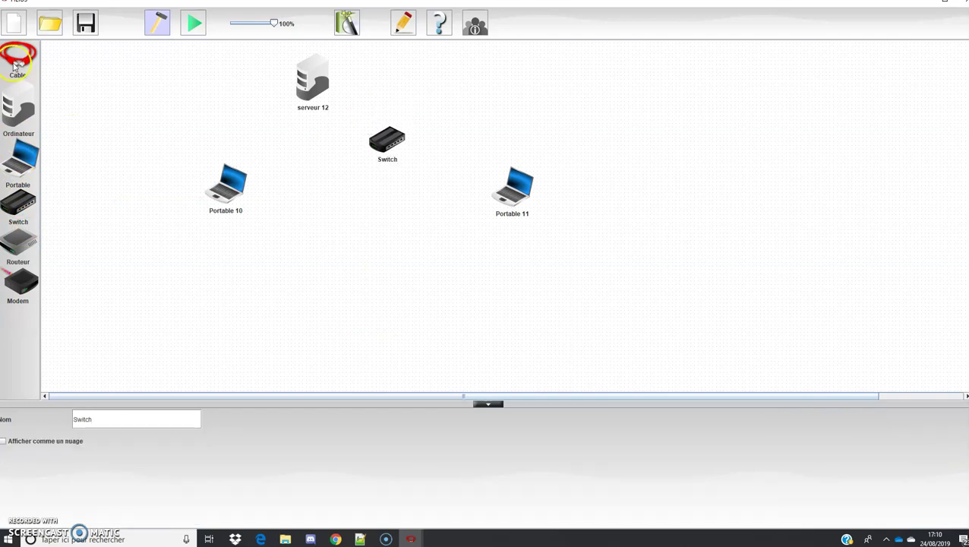
click(236, 199)
click(385, 140)
click(389, 146)
click(506, 191)
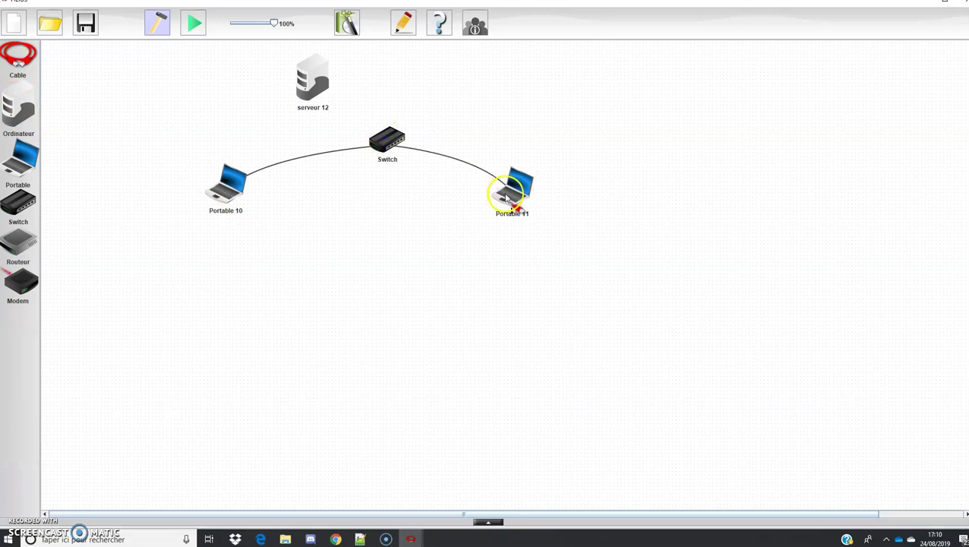
click(387, 140)
click(319, 84)
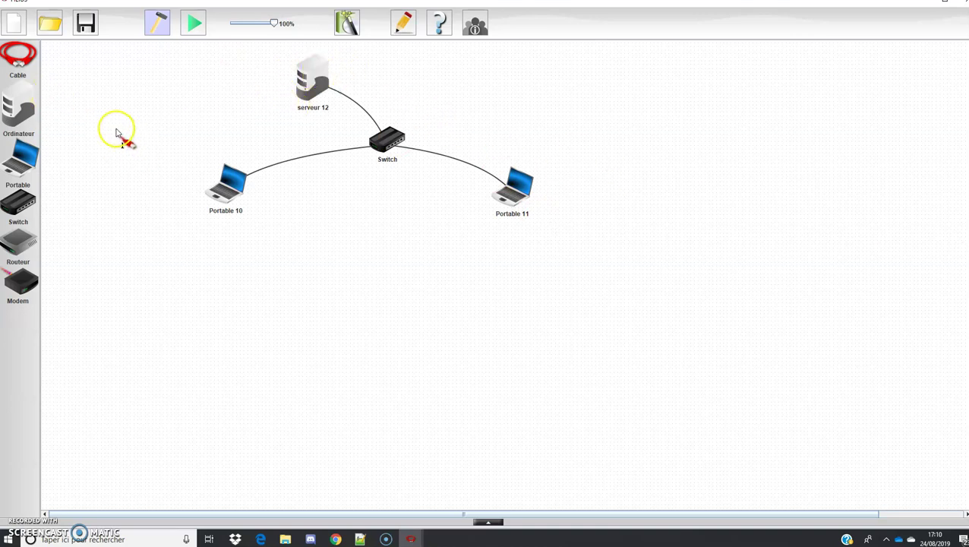
Switch to simulation mode and install the Serveur générique software on serveur 12.
click(193, 25)
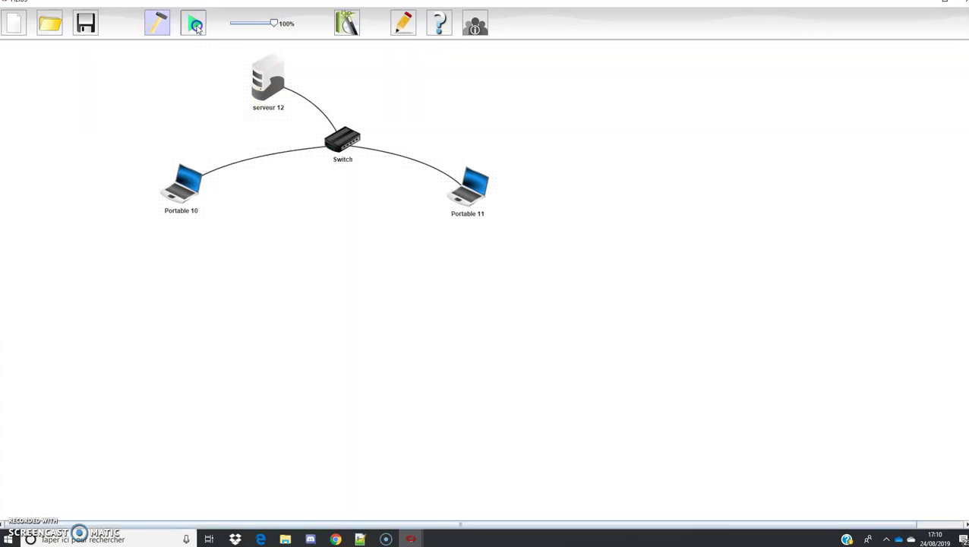
right_click(271, 84)
click(264, 79)
double_click(265, 73)
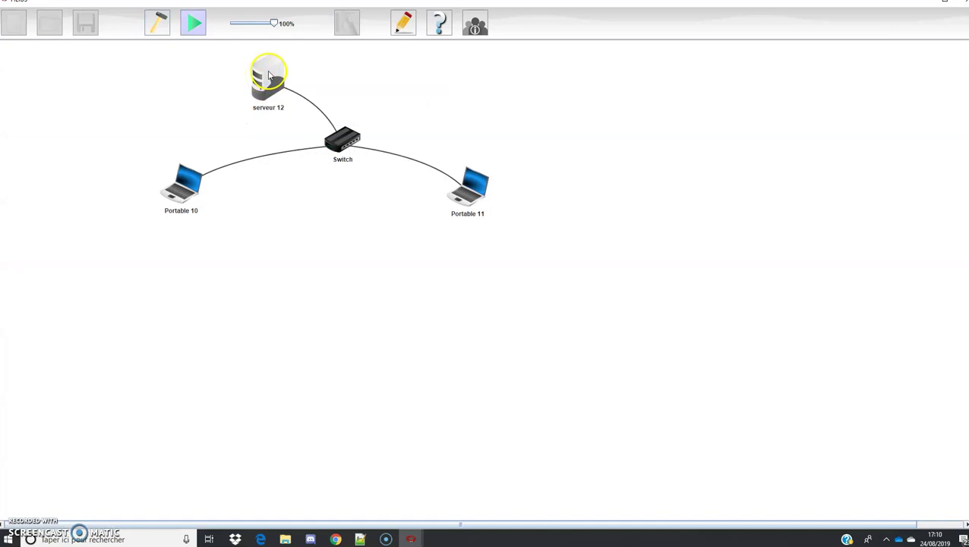
click(10, 60)
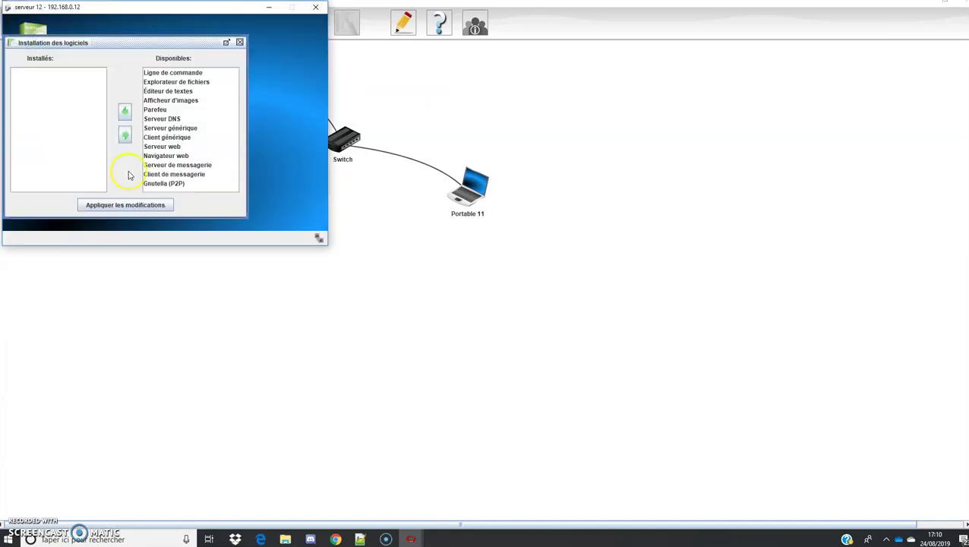
click(180, 129)
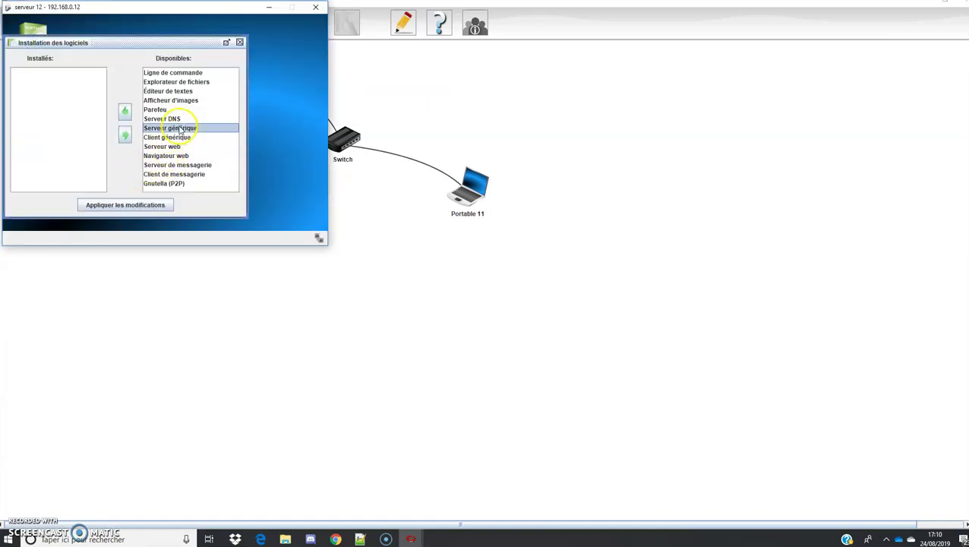
click(124, 114)
click(138, 206)
Start the generic server on serveur 12 and move its window clear of the network diagram.
double_click(106, 40)
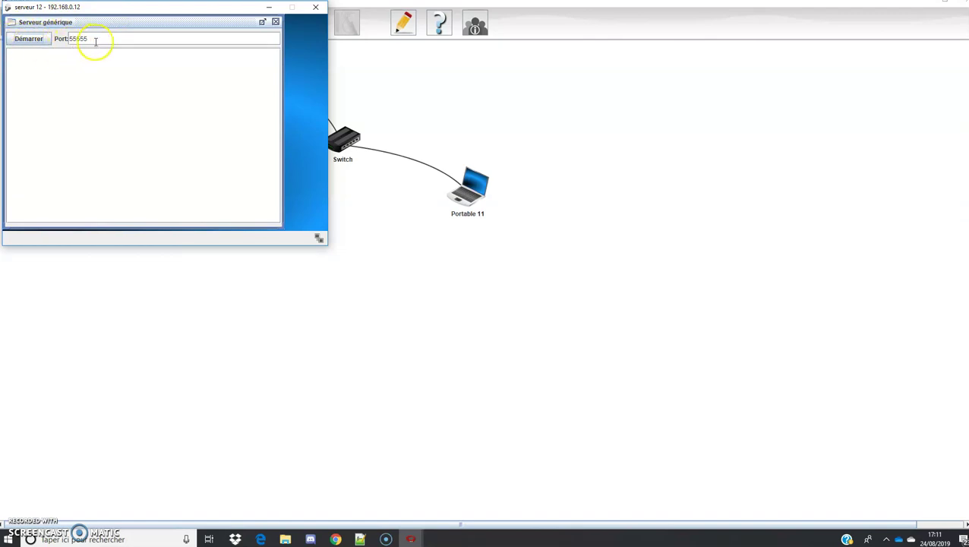
click(29, 38)
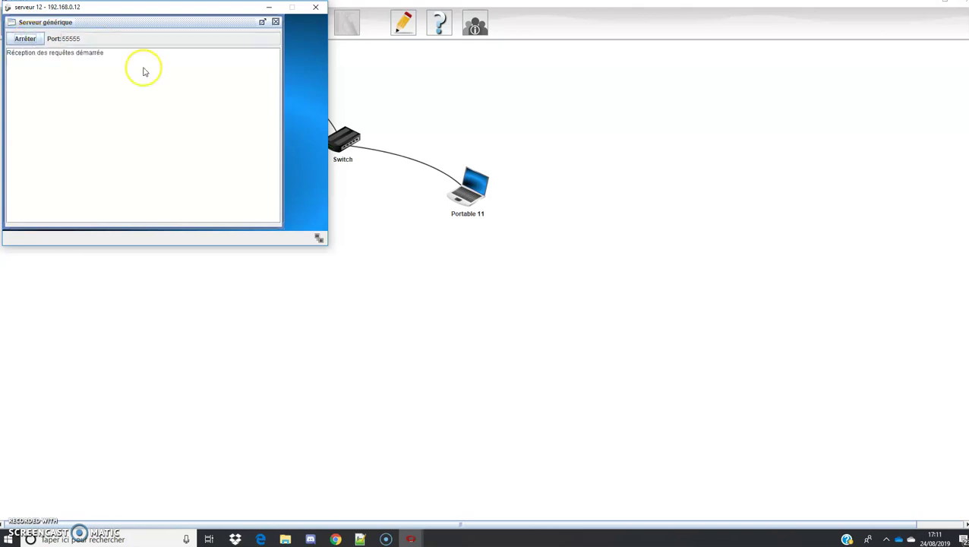
drag(126, 8, 710, 217)
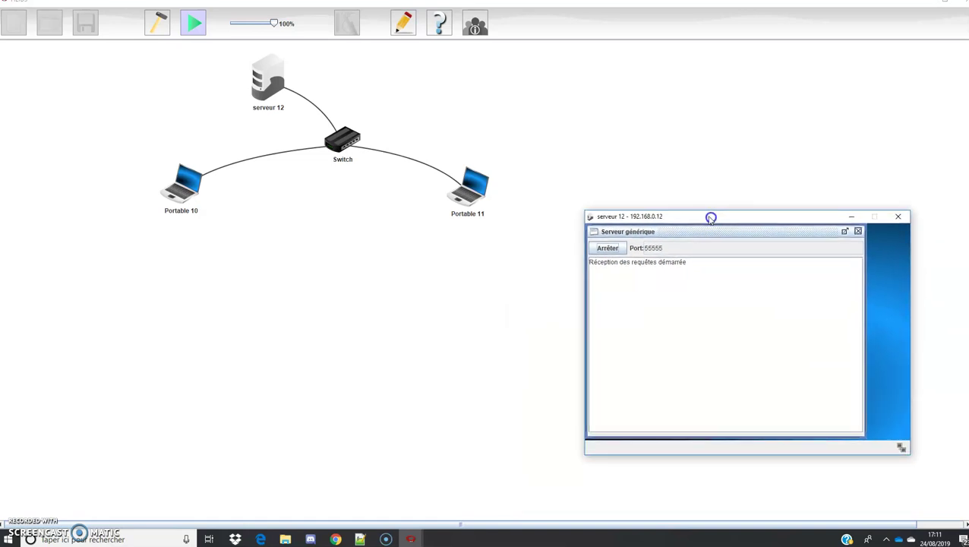
Install the Client générique software on Portable 11.
double_click(472, 198)
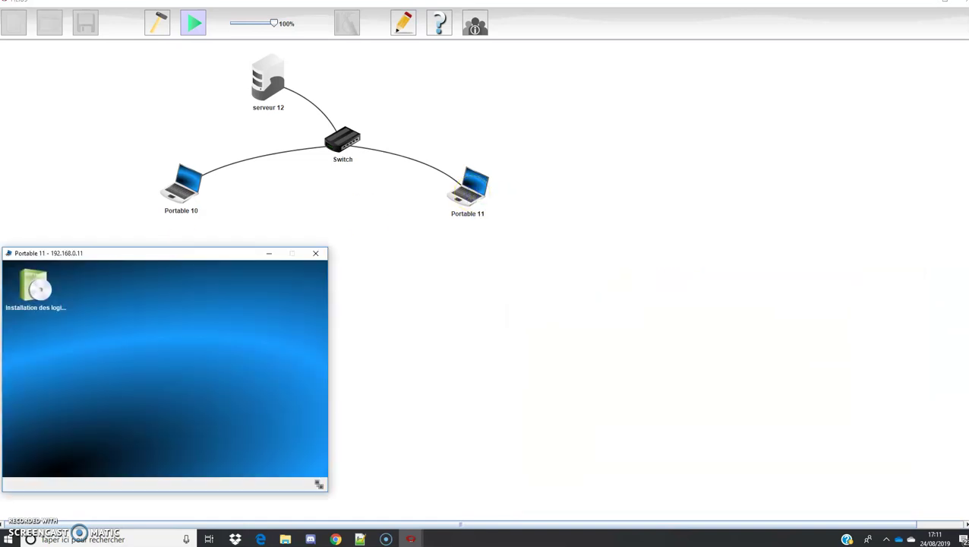
double_click(33, 287)
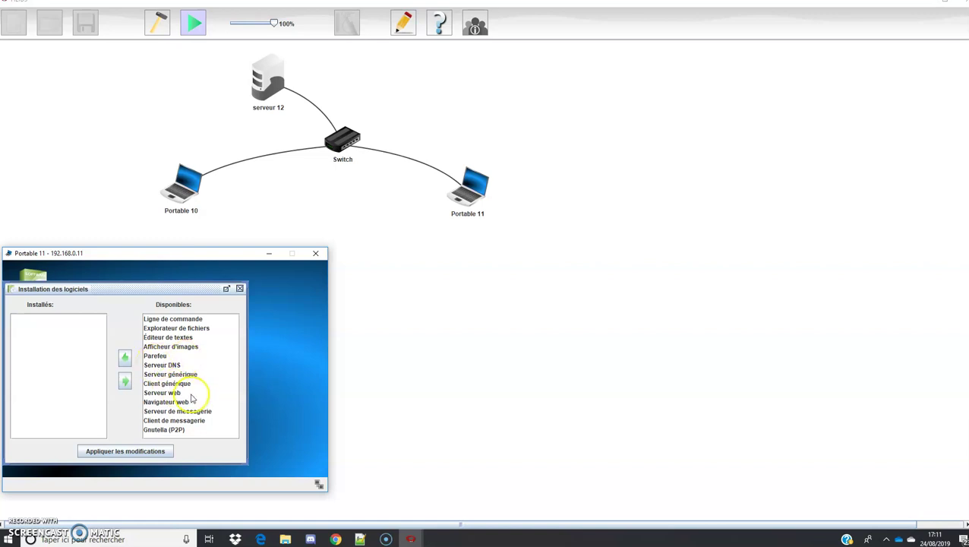
click(153, 385)
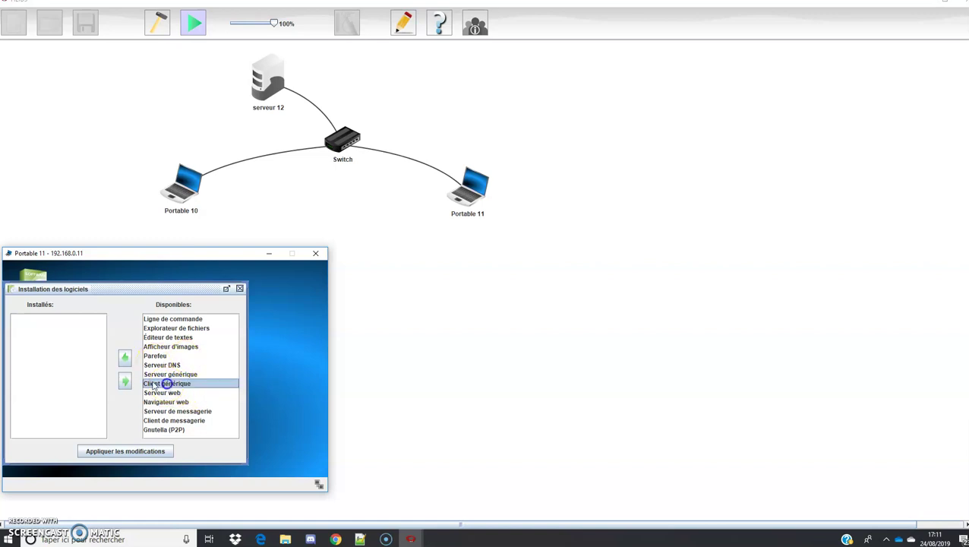
click(125, 359)
click(126, 451)
click(82, 396)
Connect Portable 11's generic client to the server at 192.168.0.12 and send it the message "Hello world".
double_click(98, 286)
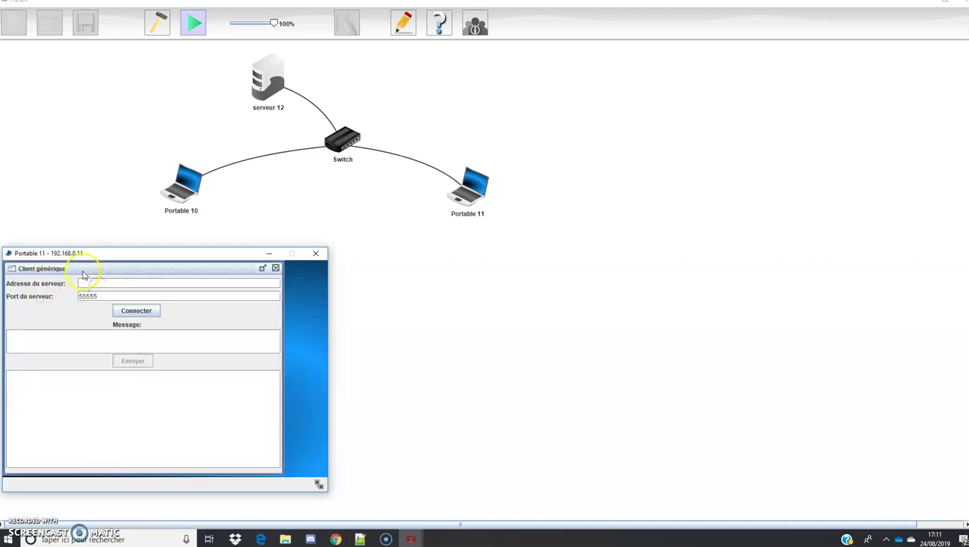
drag(116, 254, 675, 236)
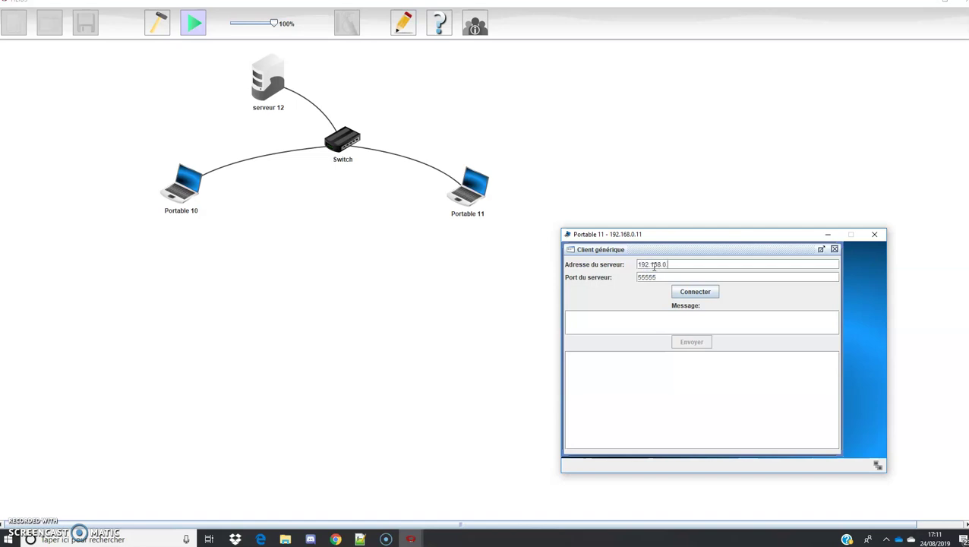
click(710, 293)
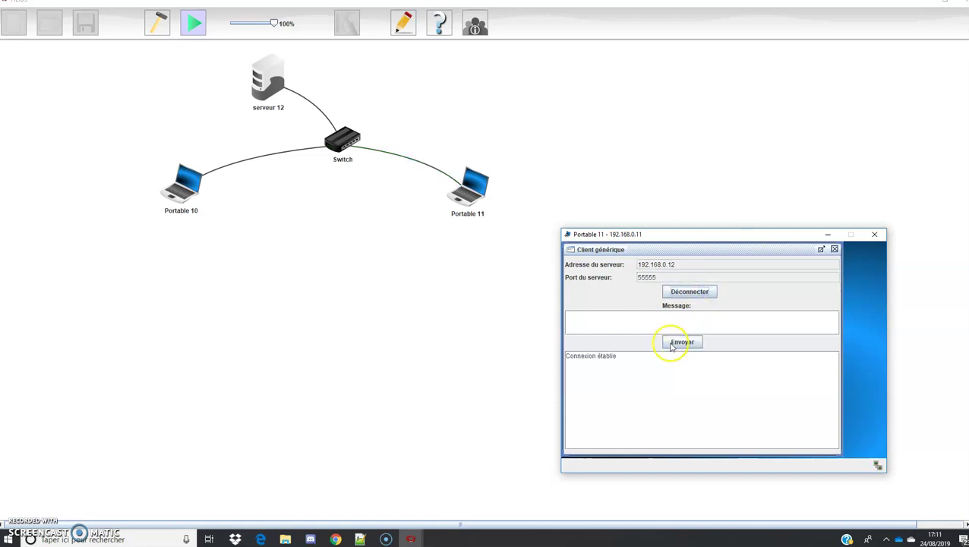
click(588, 315)
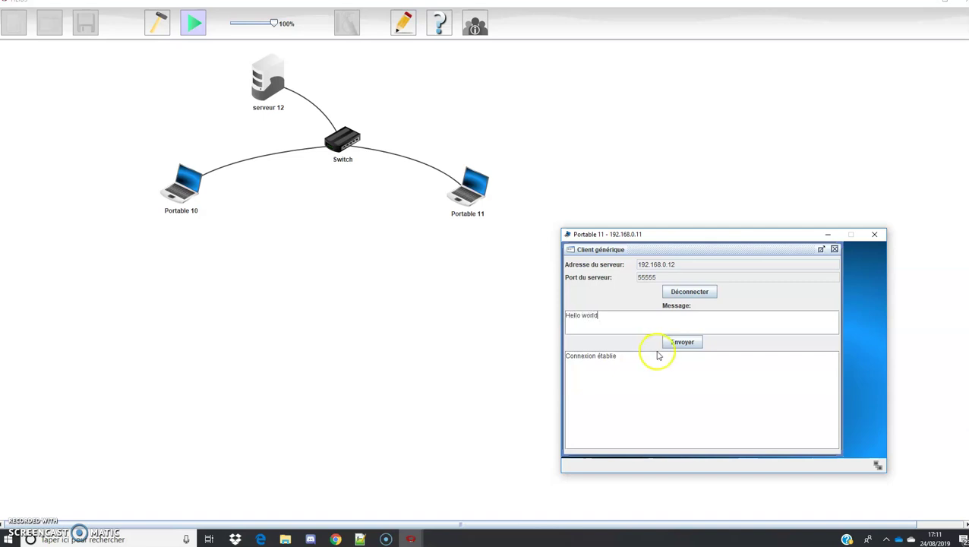
click(680, 342)
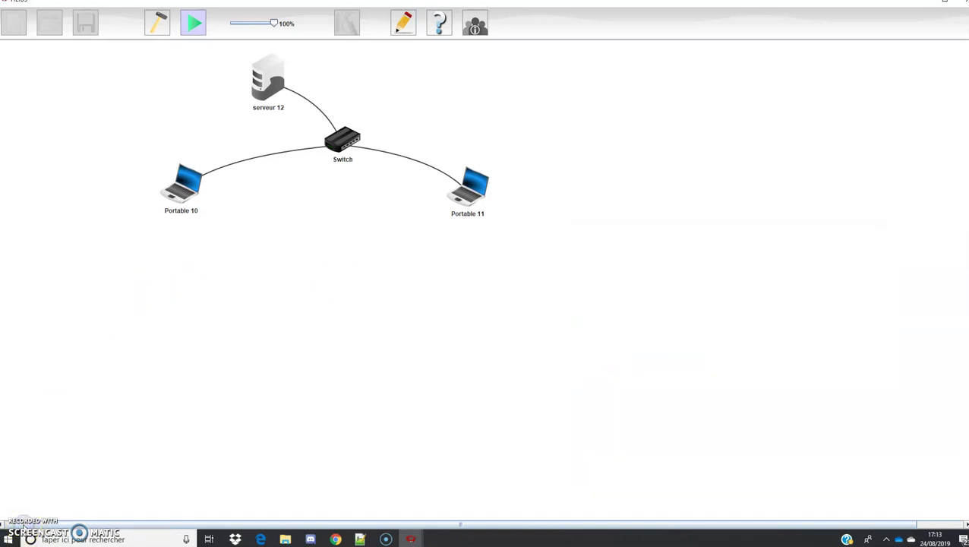
Display the data exchanges of serveur 12 and move their window off the network diagram.
right_click(272, 85)
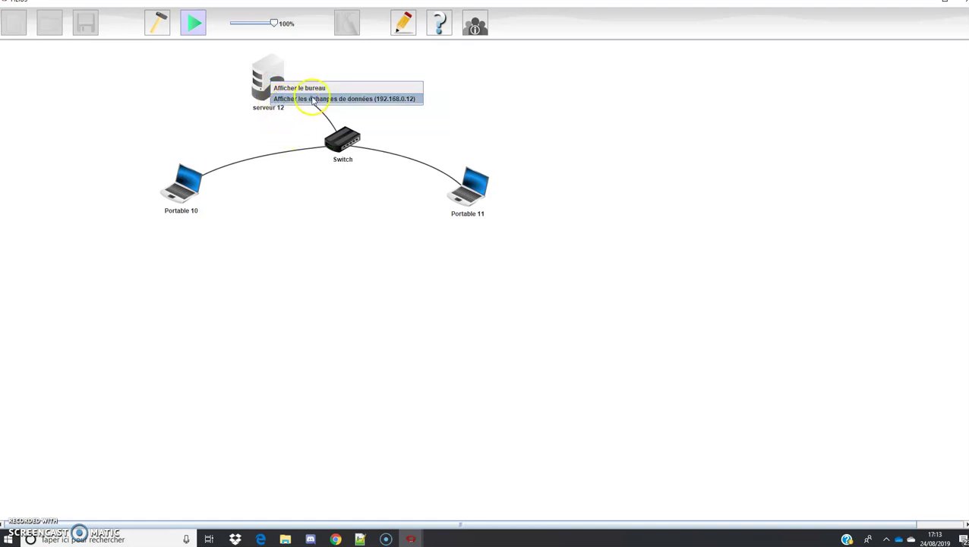
click(308, 100)
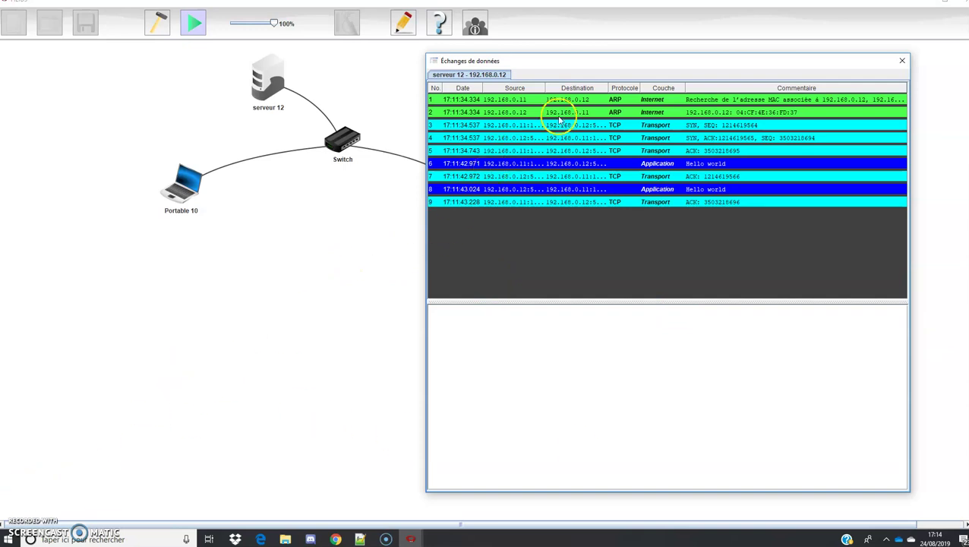
drag(624, 66, 703, 51)
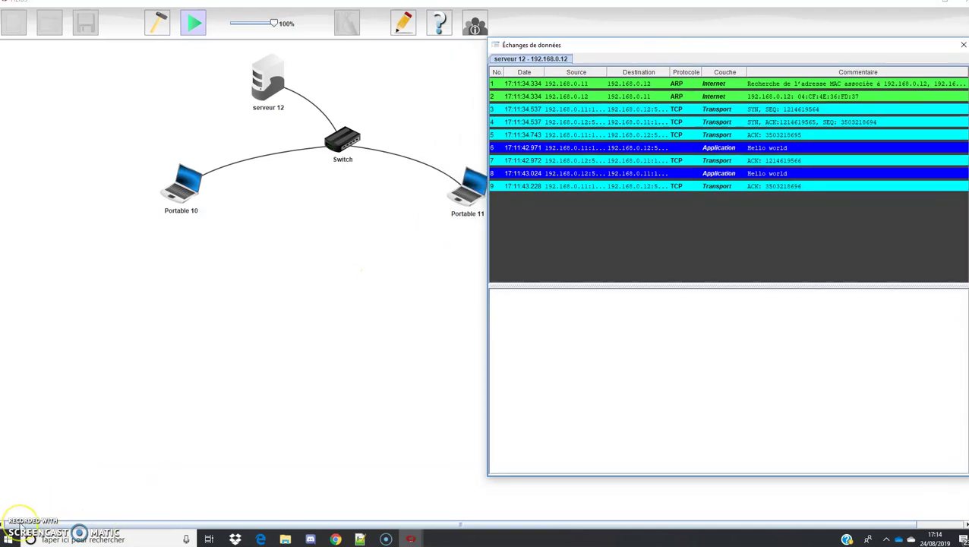